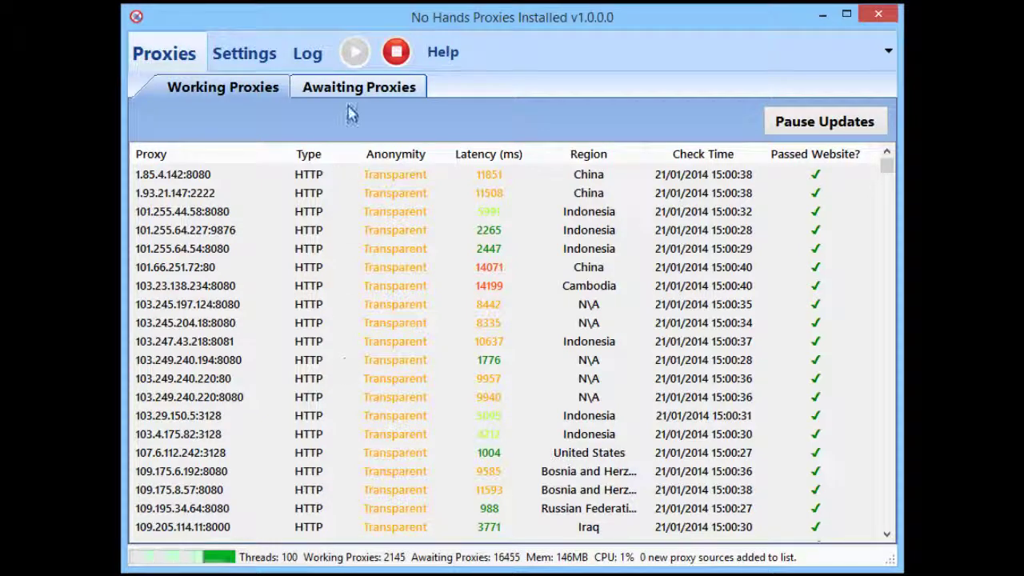
Step: Enable 'Output Proxy List to a Local File' in Output Proxies settings, using the .txt format
left_click(238, 58)
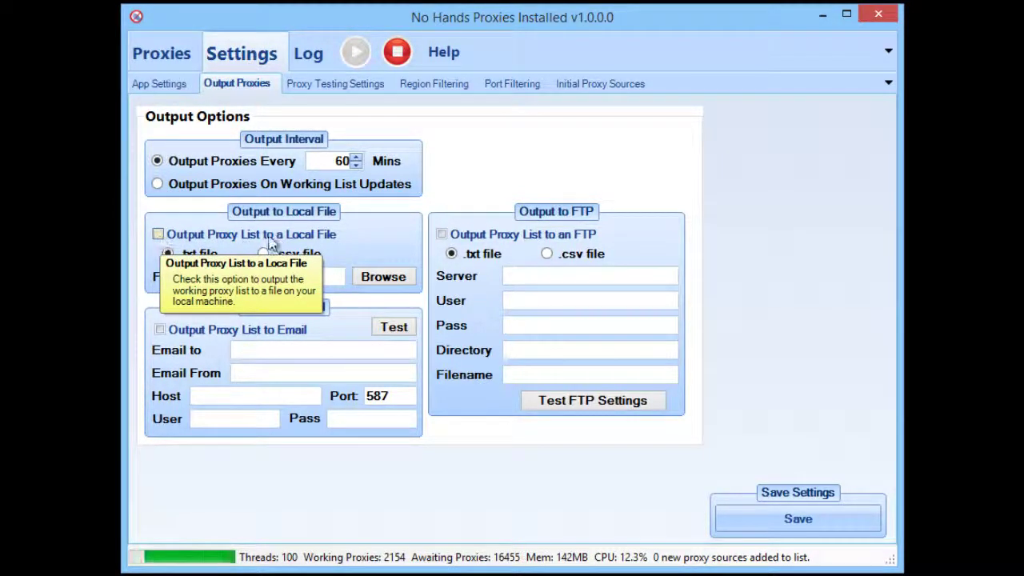
left_click(208, 240)
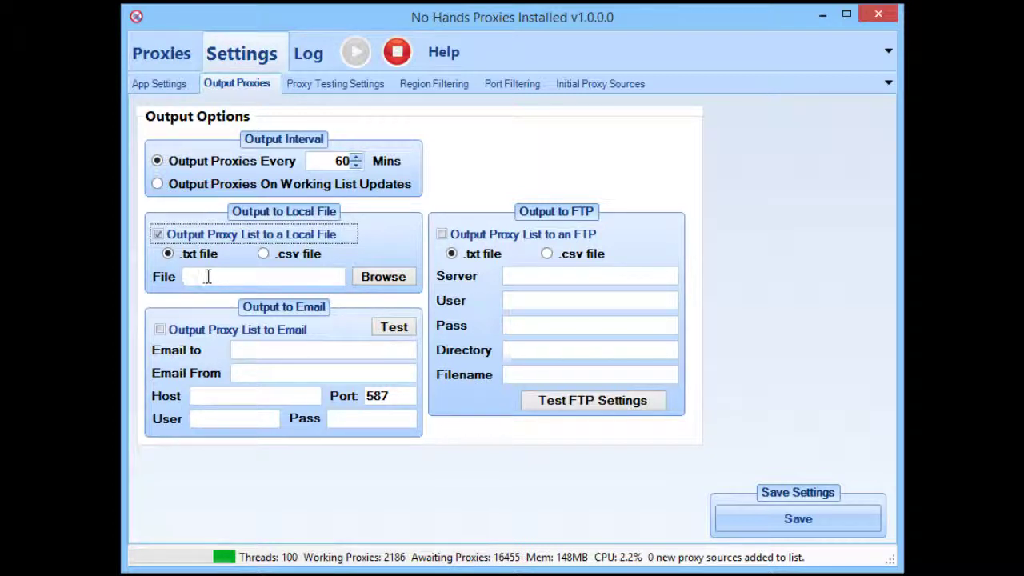
Step: Set the local output file to 'input-proxies' in the Documents\No Hands SEO folder
left_click(381, 282)
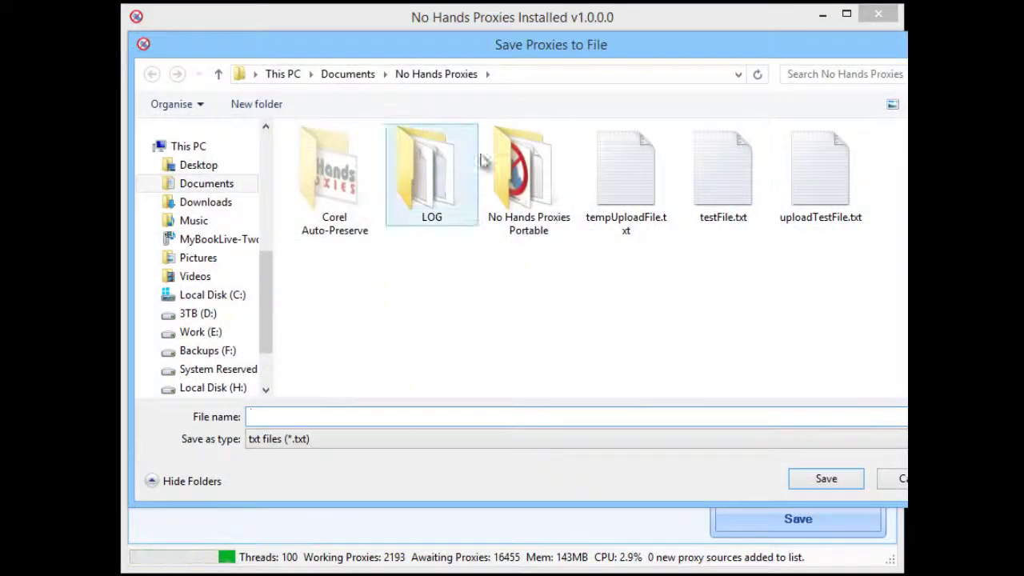
left_click_drag(907, 133, 886, 137)
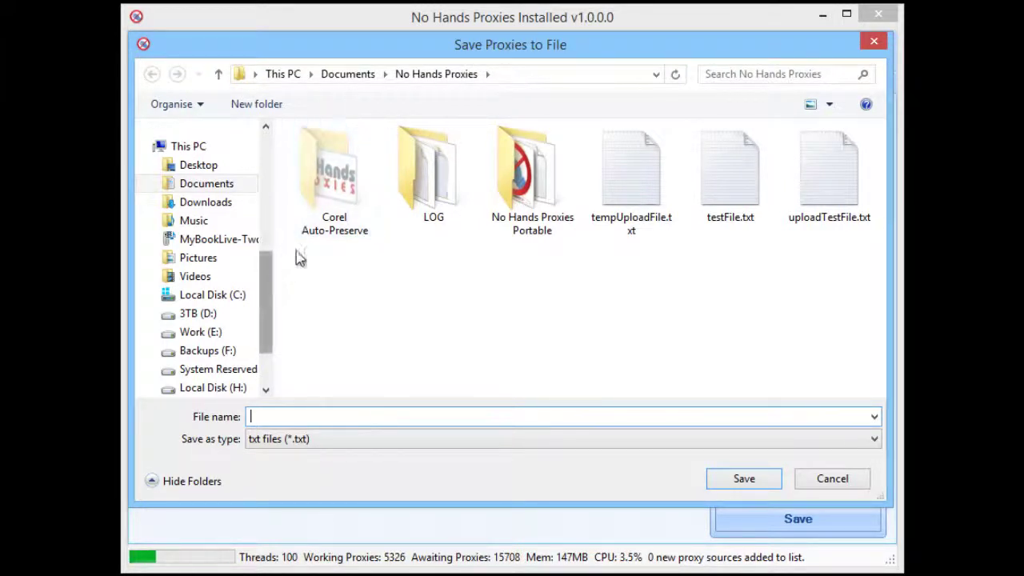
left_click(348, 73)
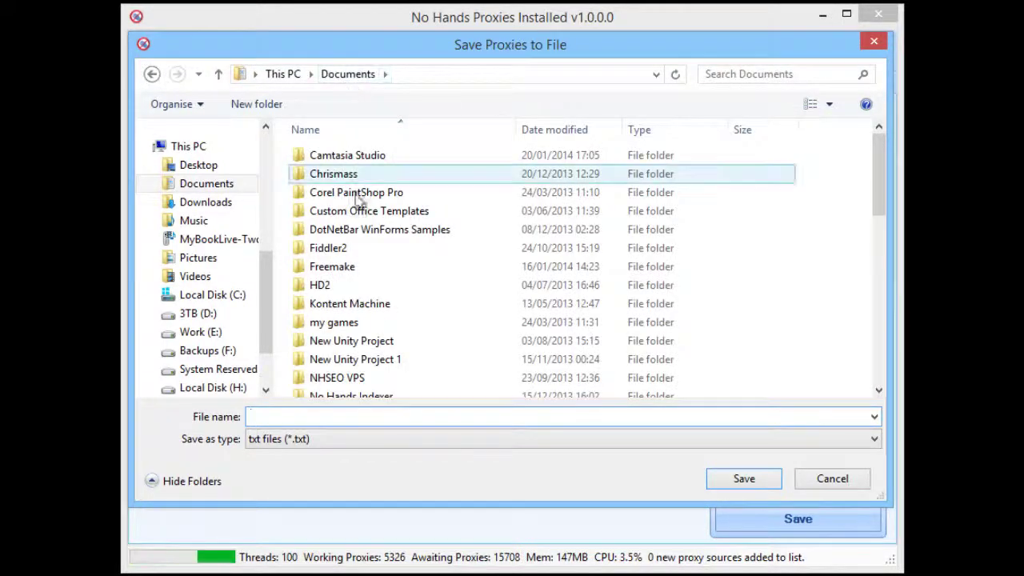
left_click(355, 359)
scroll(360, 360, "down", 2)
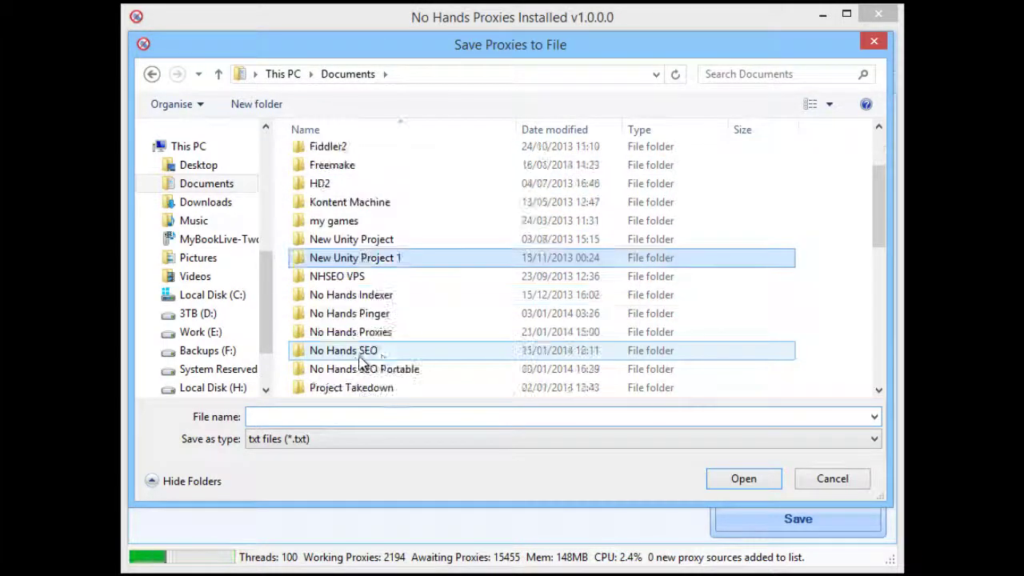
double_click(366, 352)
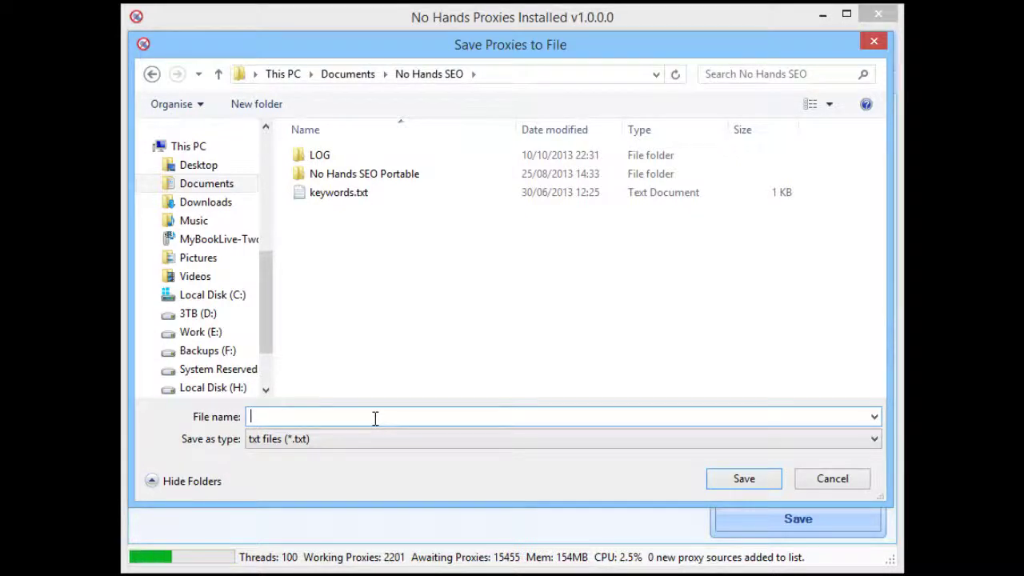
type("in")
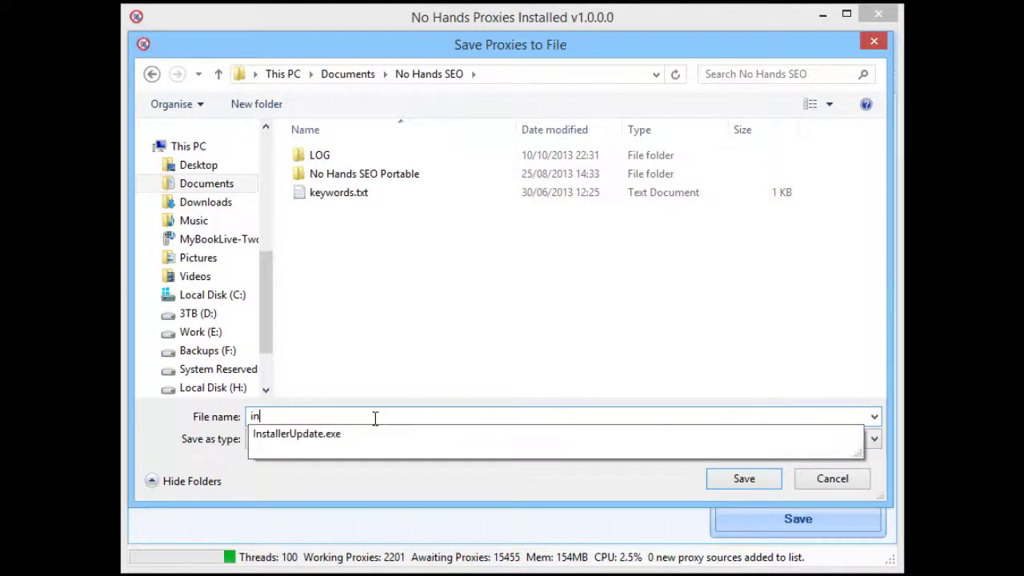
type("put-prox")
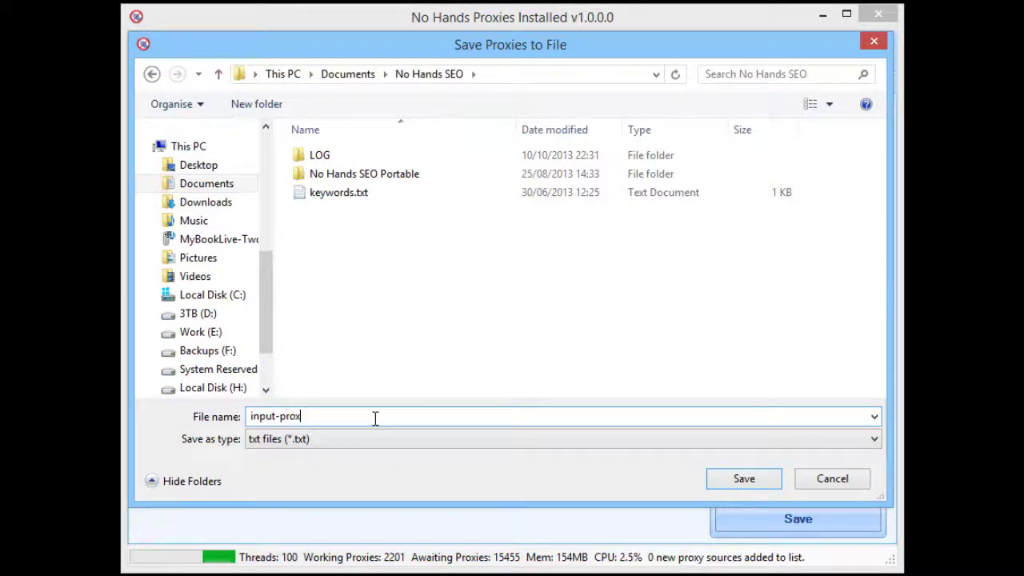
type("ies")
left_click(763, 480)
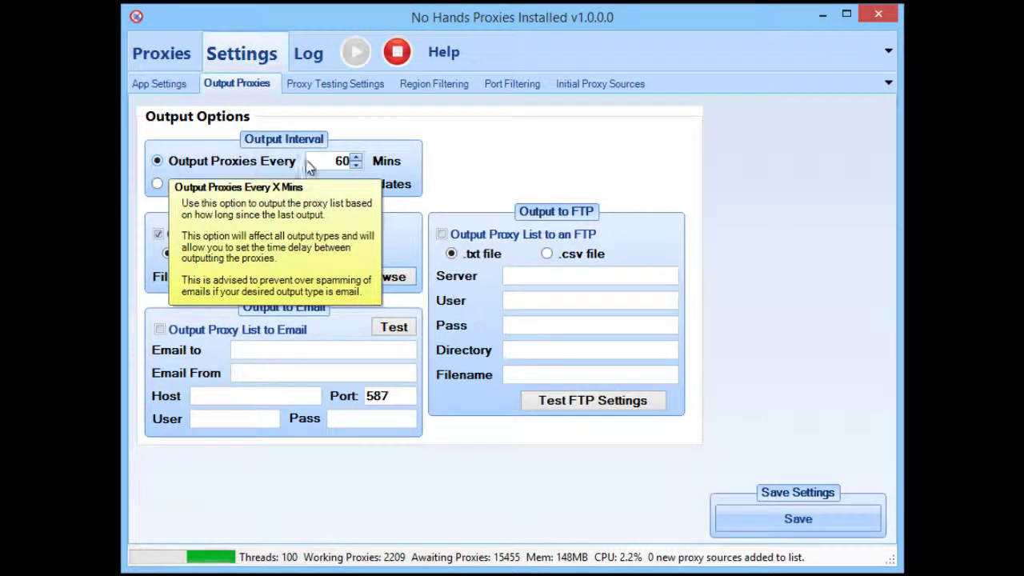
Step: Change the Output Proxies Every interval from 60 to 5 minutes and save
double_click(342, 161)
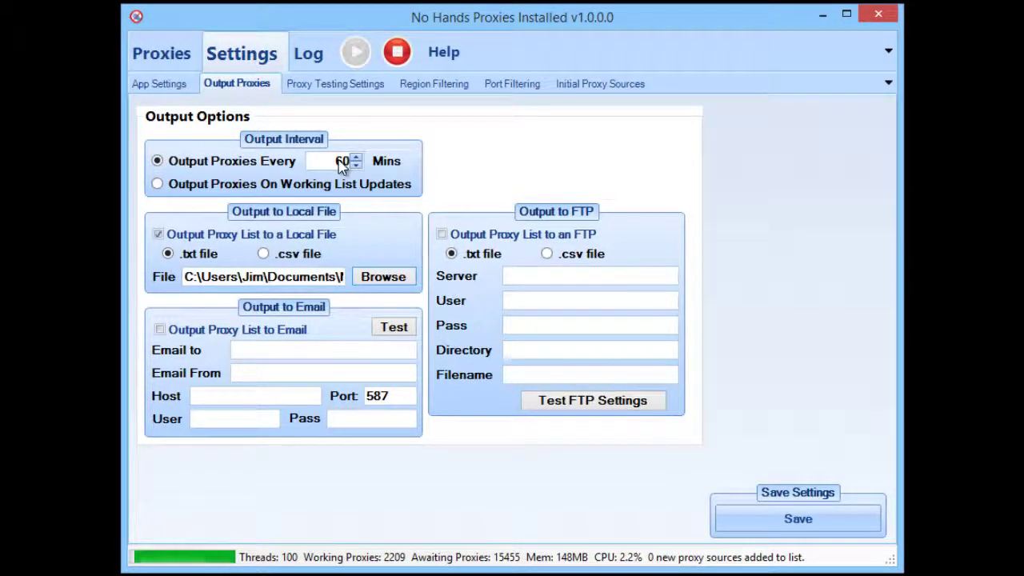
mouse_move(368, 196)
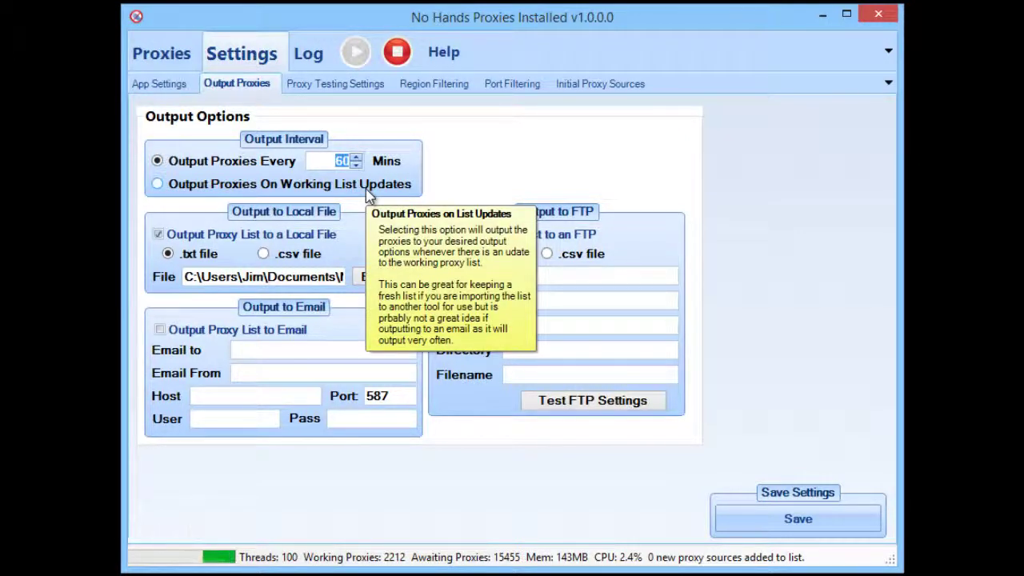
type("5")
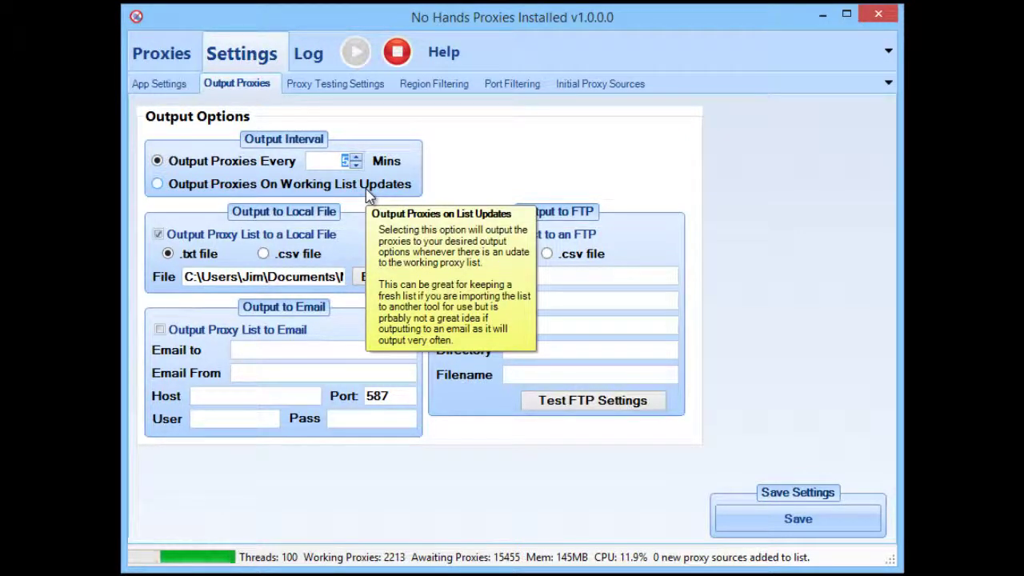
left_click(781, 522)
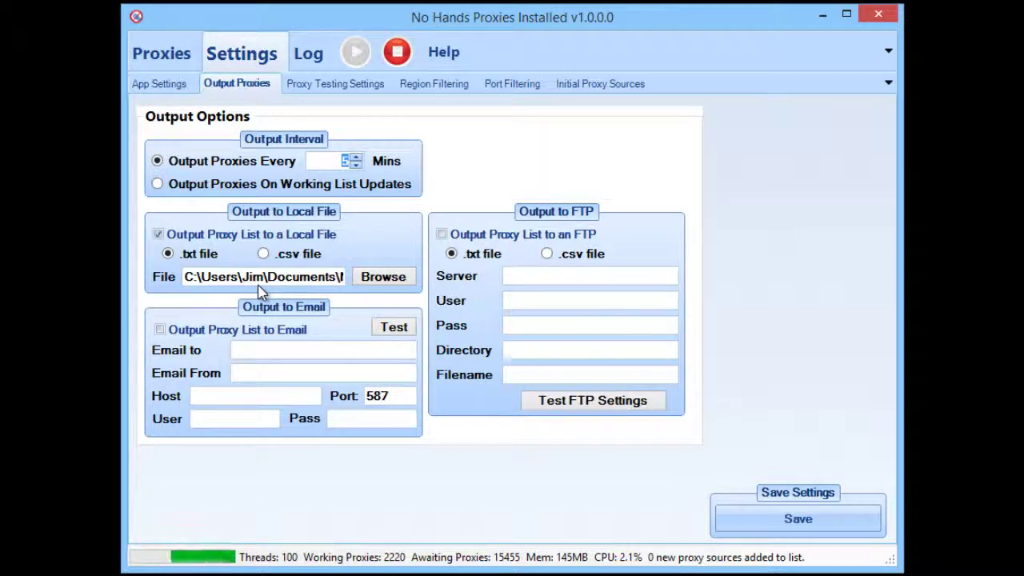
Step: Require the Google check with Transparent minimum anonymity in Proxy Testing Settings, and save
left_click(332, 86)
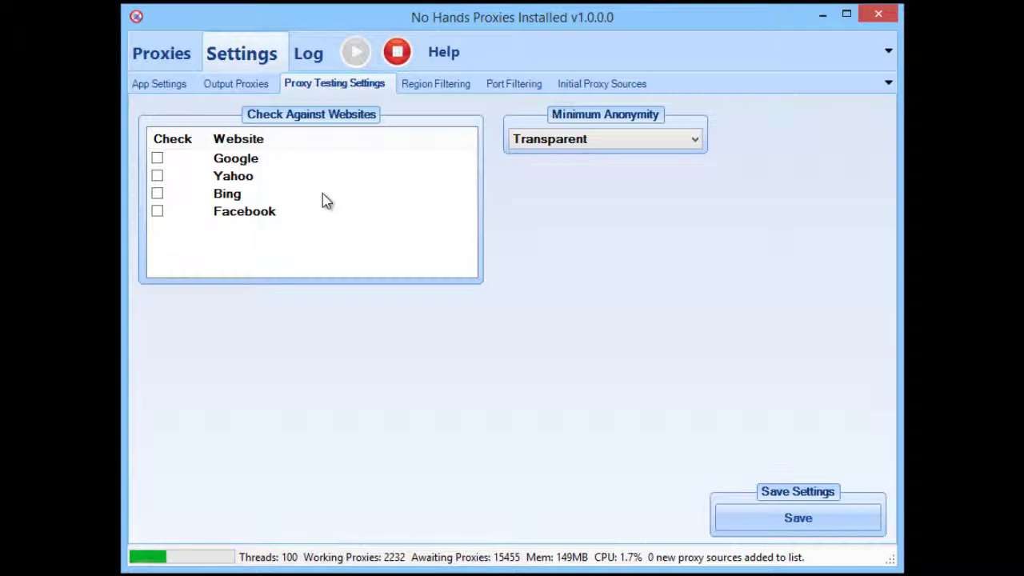
left_click(157, 157)
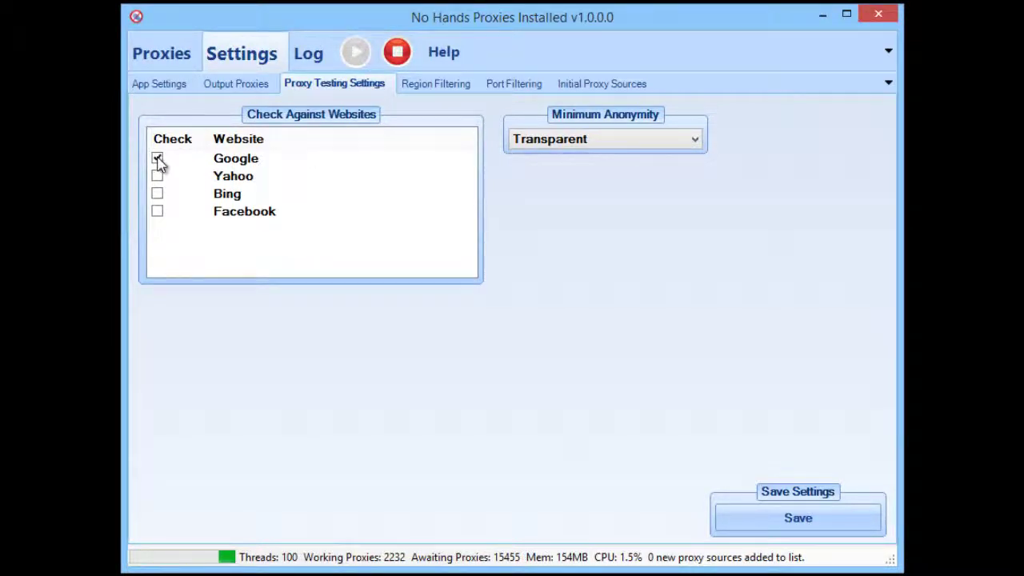
left_click(578, 142)
left_click(579, 157)
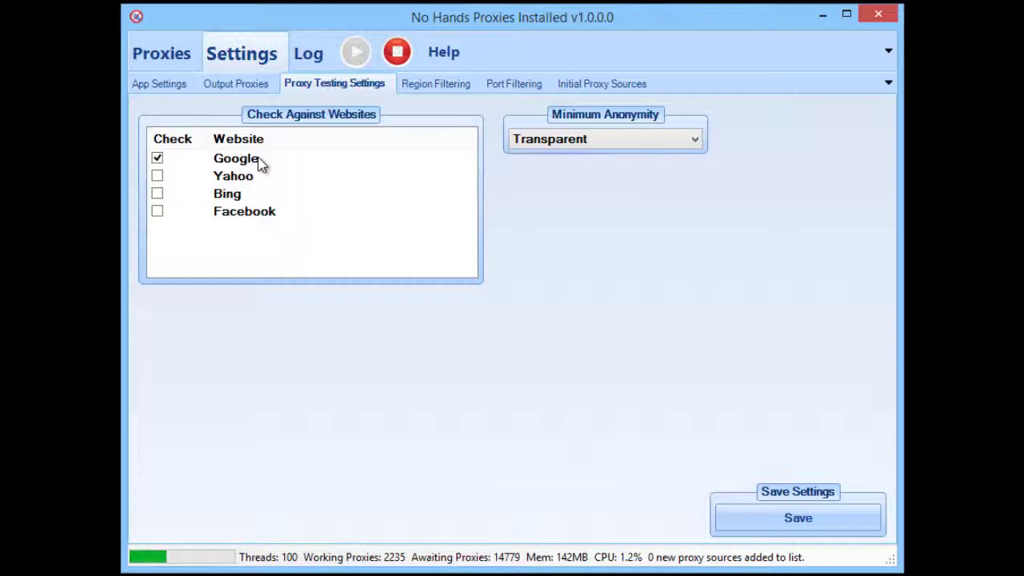
left_click(271, 161)
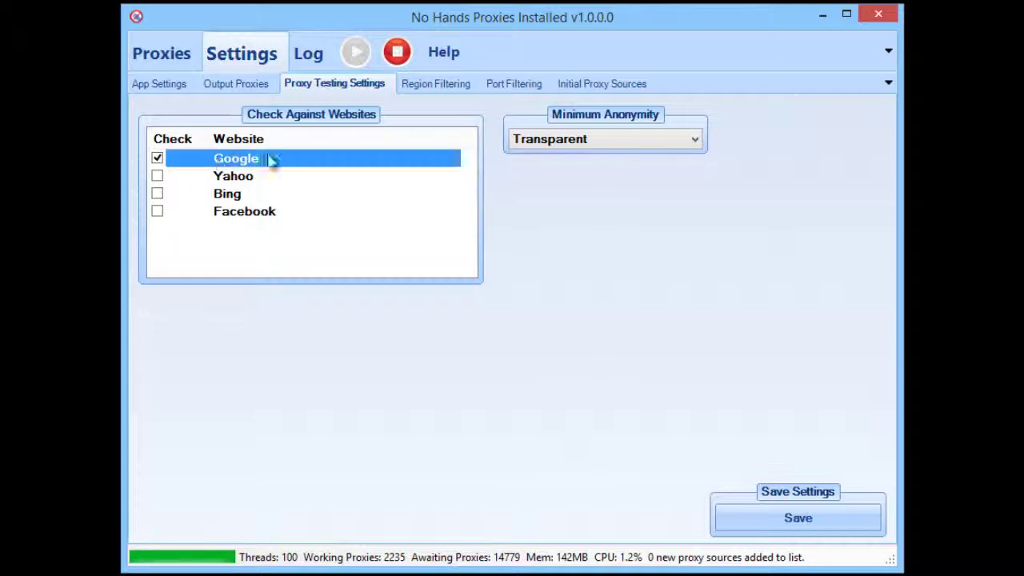
left_click(773, 515)
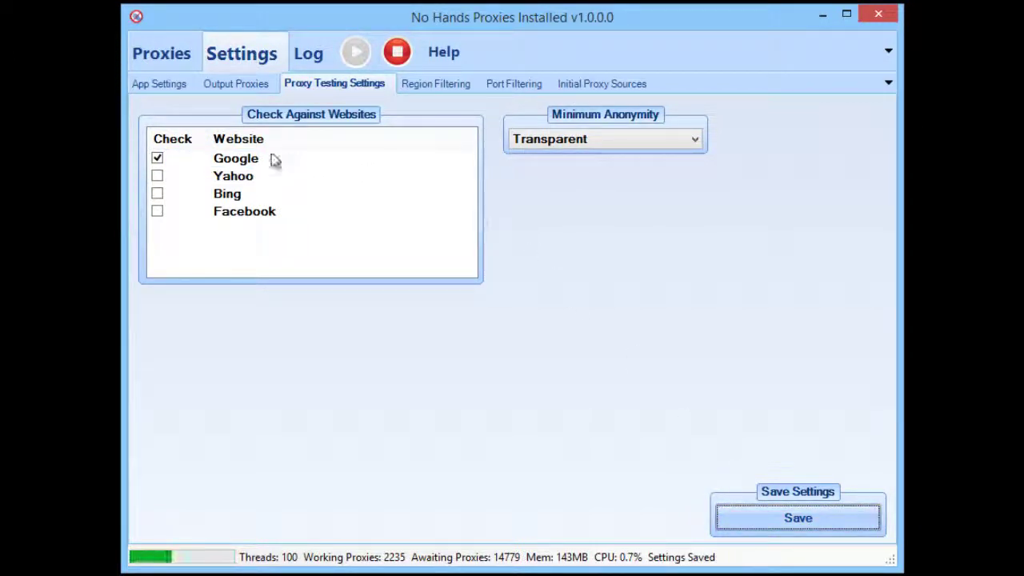
left_click(169, 85)
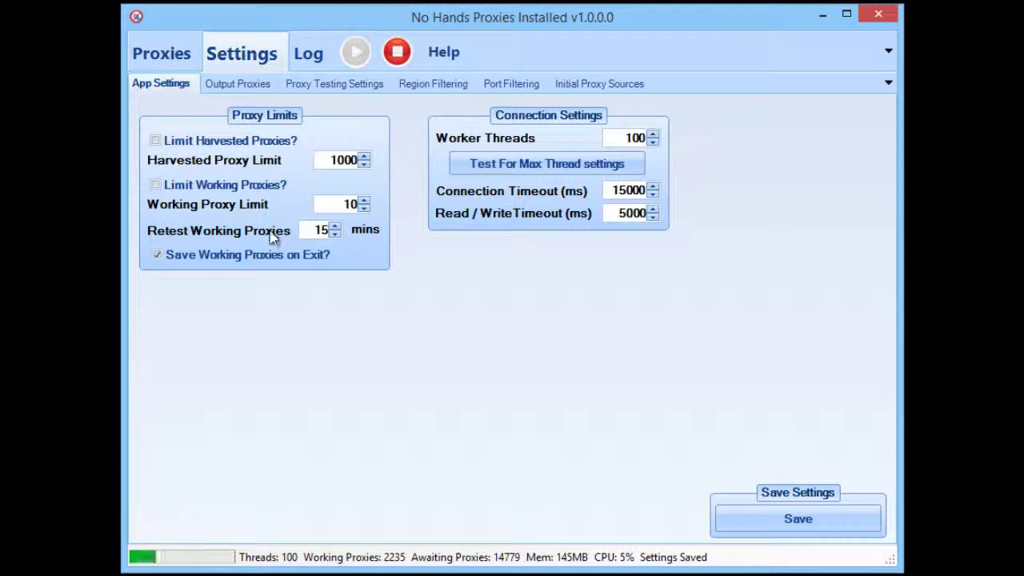
Step: Save the App Settings with 100 threads and a 15-minute working-proxy retest
mouse_move(318, 242)
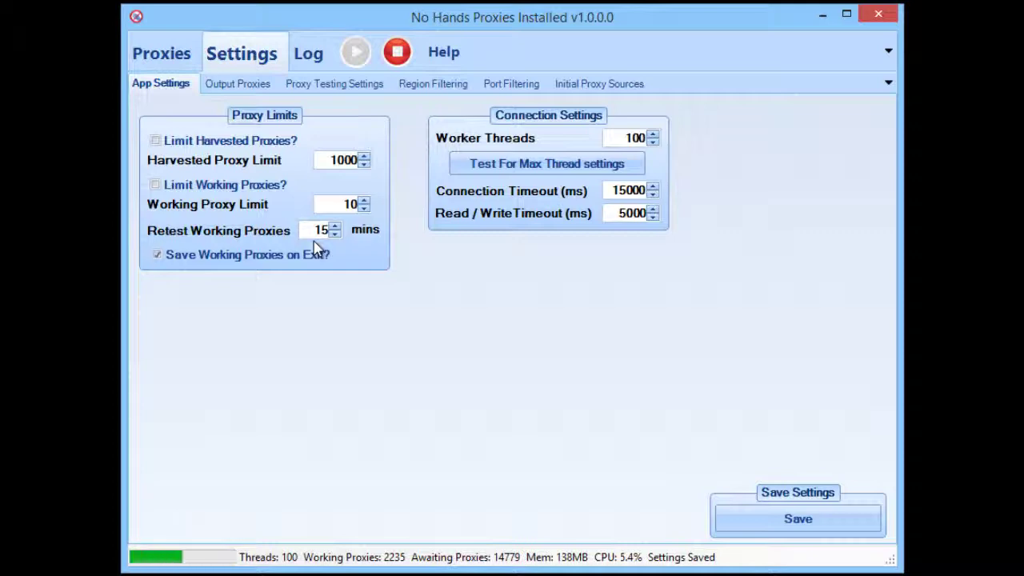
left_click(796, 524)
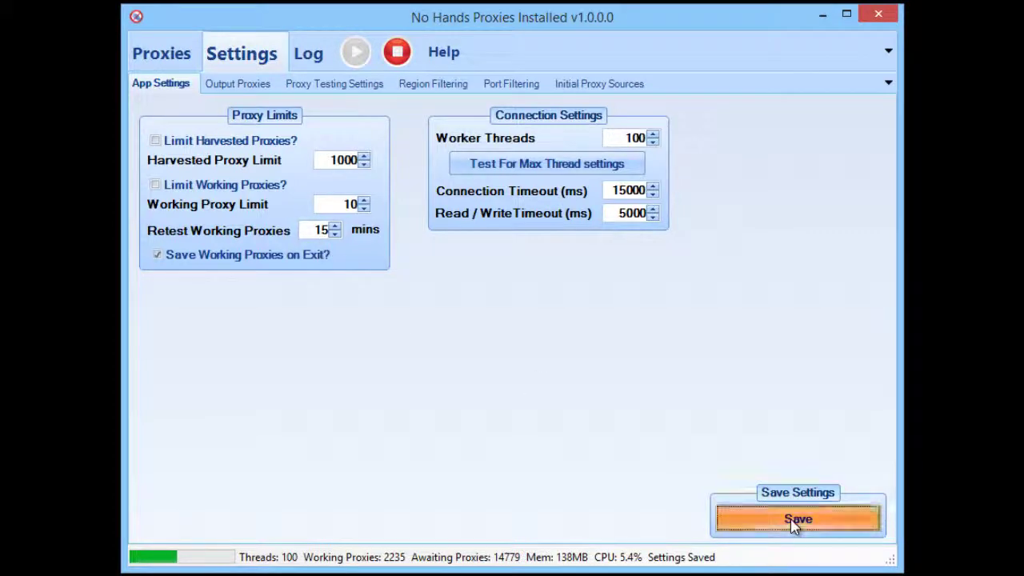
Step: Confirm Output Proxies writes a local .txt file every 5 minutes, then return to the proxy list
left_click(180, 63)
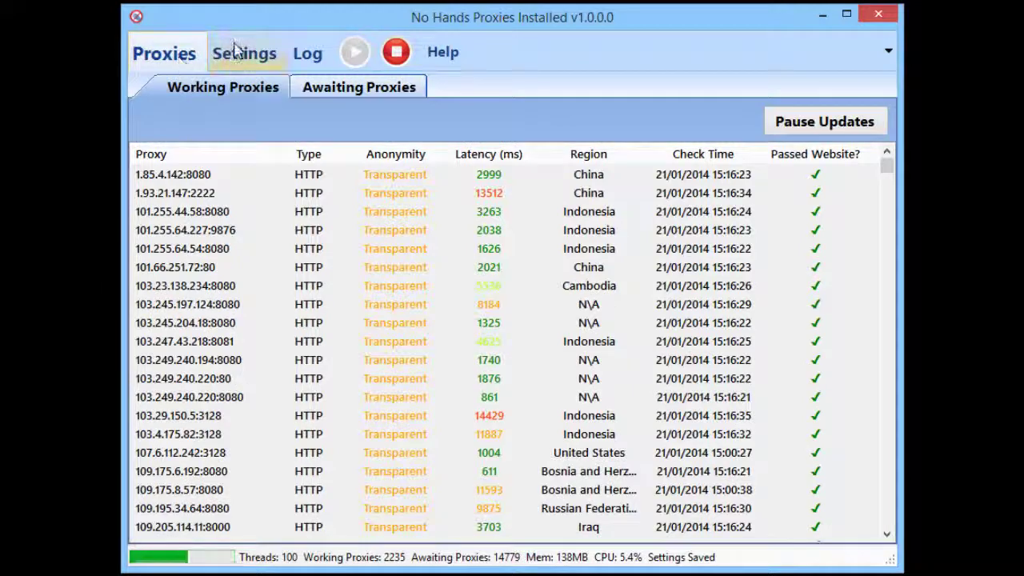
left_click(239, 52)
left_click(249, 85)
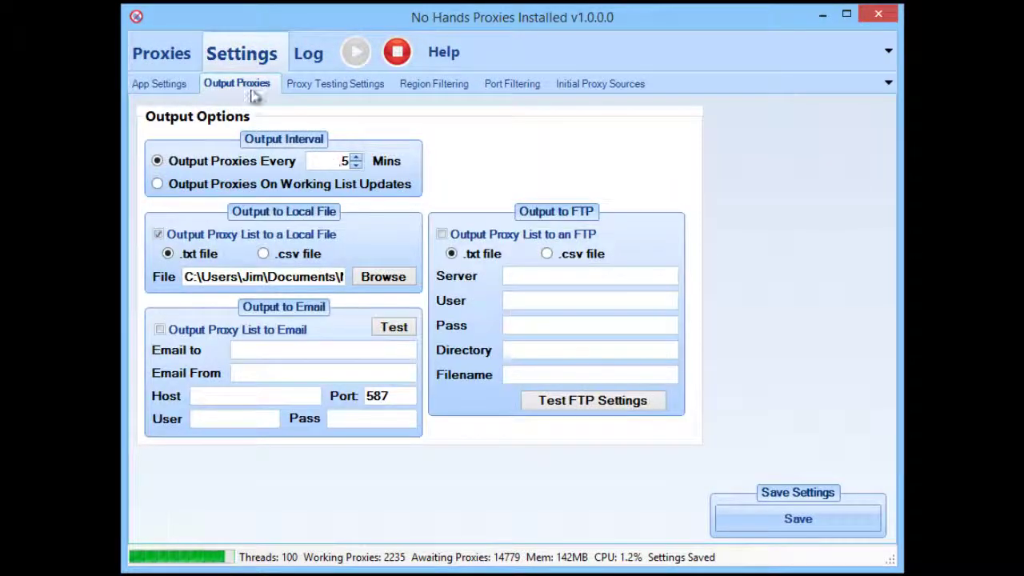
left_click(192, 56)
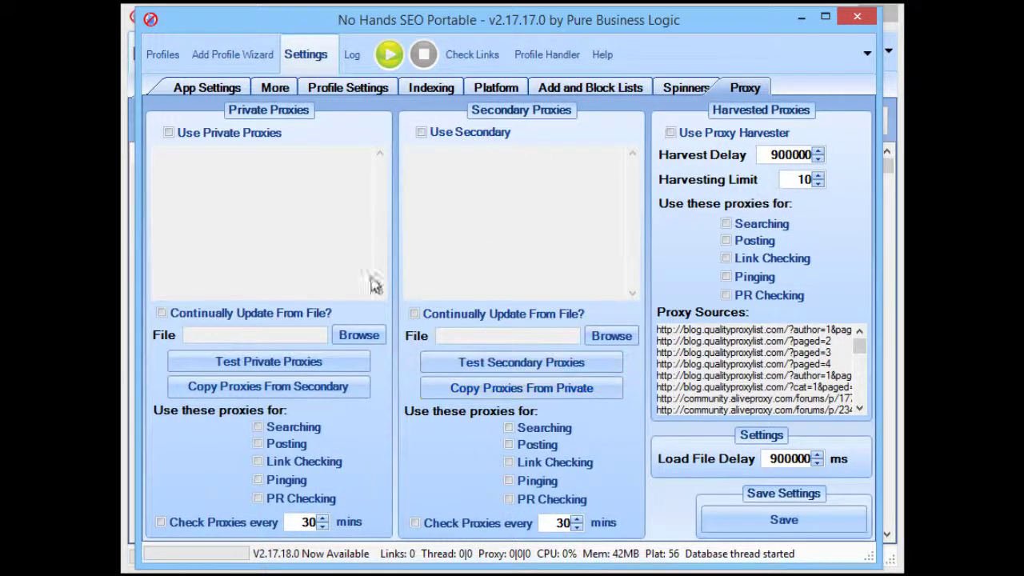
Step: Tick Use Secondary and Continually Update From File? under Secondary Proxies
left_click(421, 135)
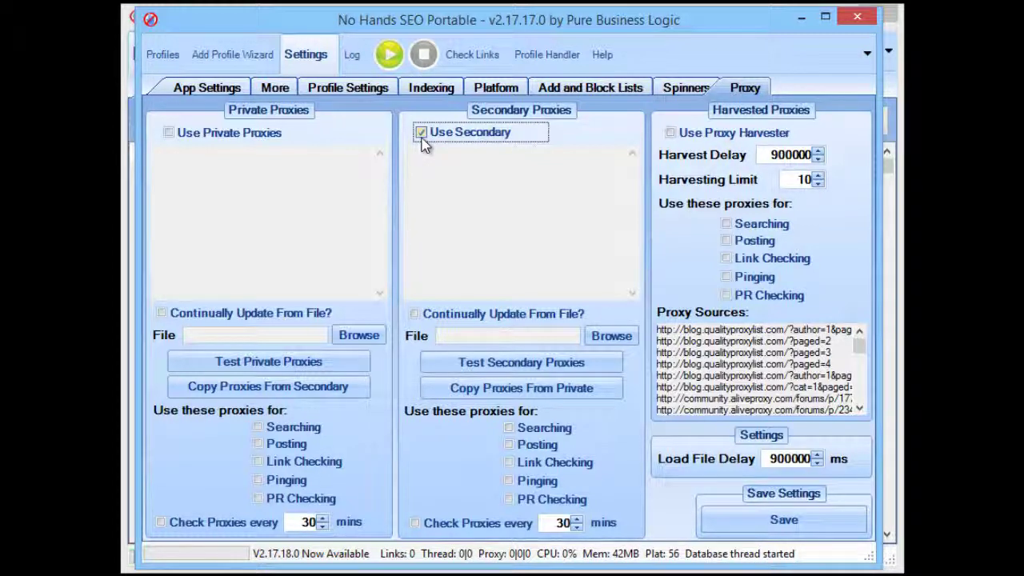
left_click(415, 313)
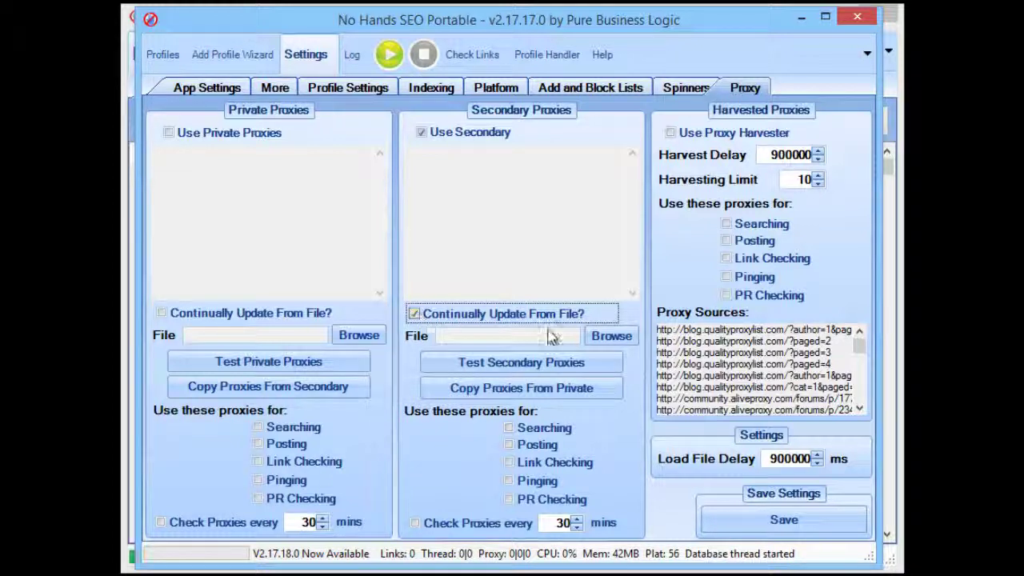
Step: Load input-proxies.txt from Documents\No Hands SEO as the secondary proxy file
left_click(602, 340)
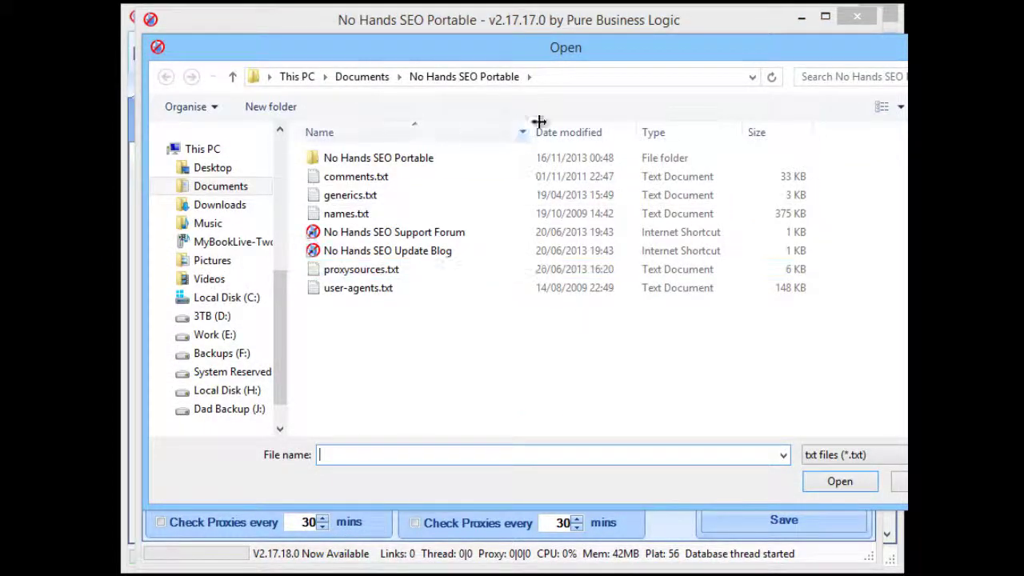
left_click_drag(570, 48, 560, 528)
left_click_drag(575, 277, 573, 40)
left_click_drag(906, 163, 887, 164)
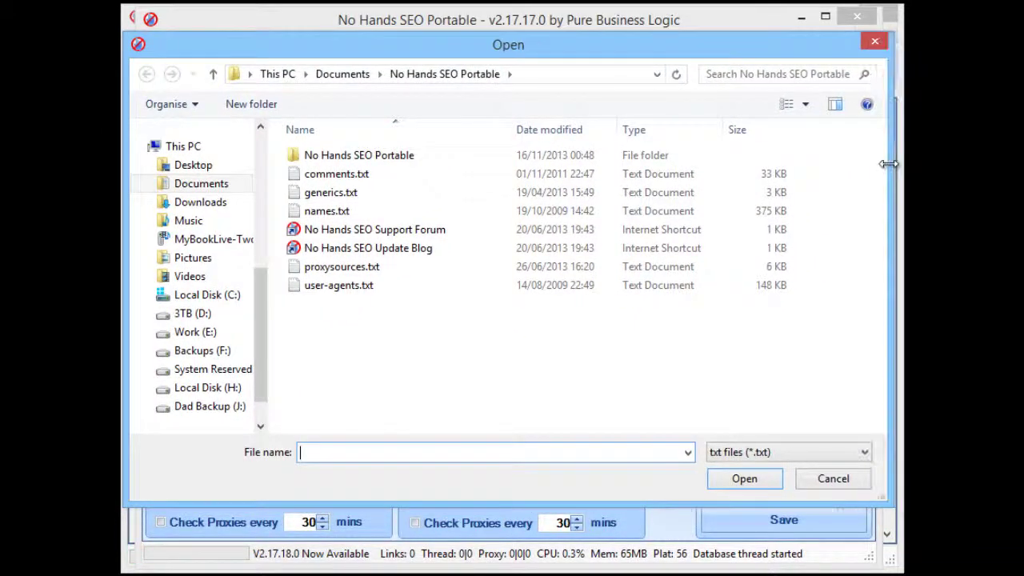
left_click(347, 74)
double_click(360, 405)
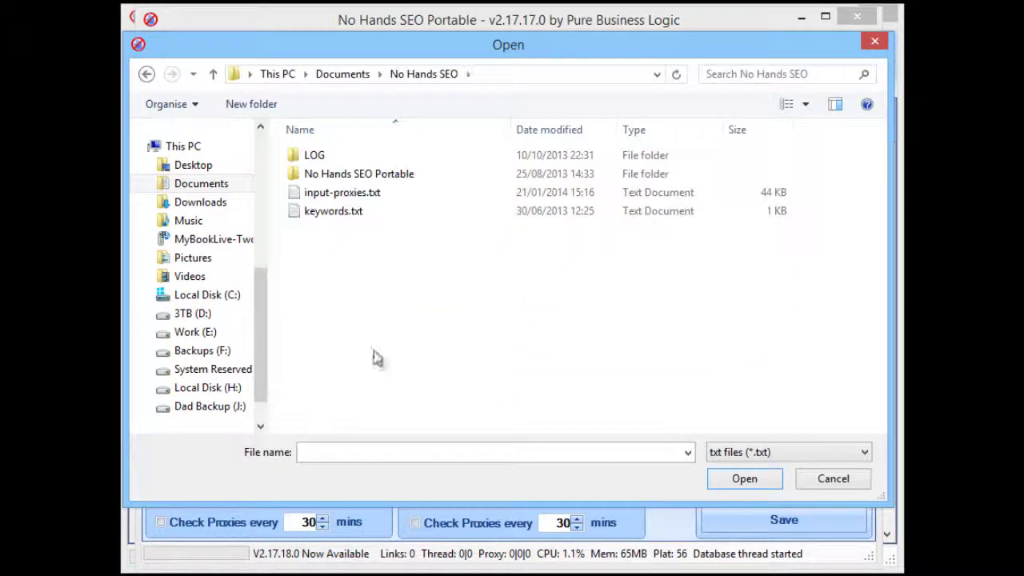
double_click(380, 198)
Step: Look over the proxy addresses loaded into the secondary list
left_click_drag(428, 152, 541, 232)
left_click(542, 232)
scroll(539, 201, "down", 10)
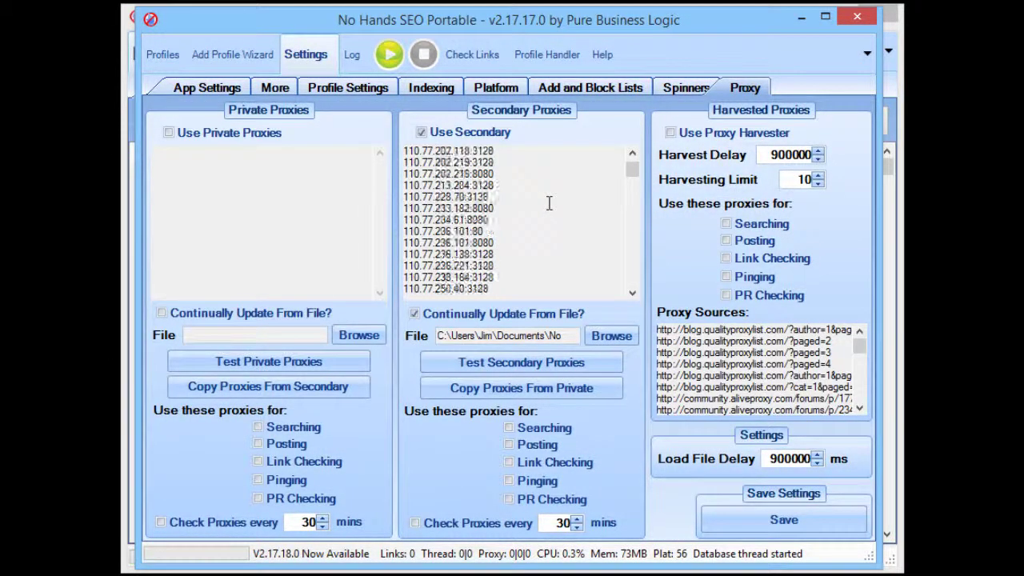
Step: Tick Searching under the secondary proxies' 'Use these proxies for' options
scroll(552, 207, "down", 3)
scroll(548, 208, "up", 15)
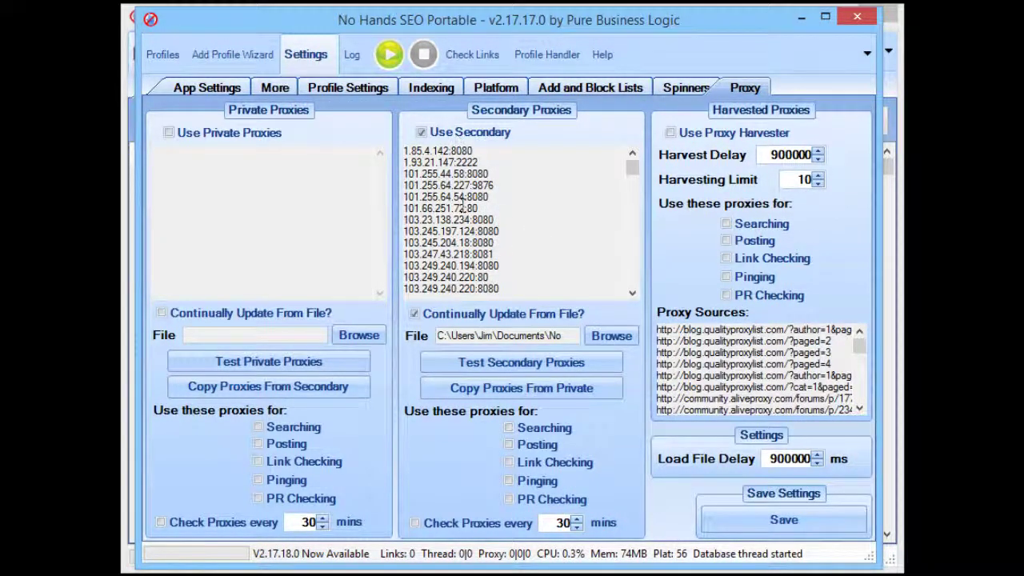
left_click(509, 427)
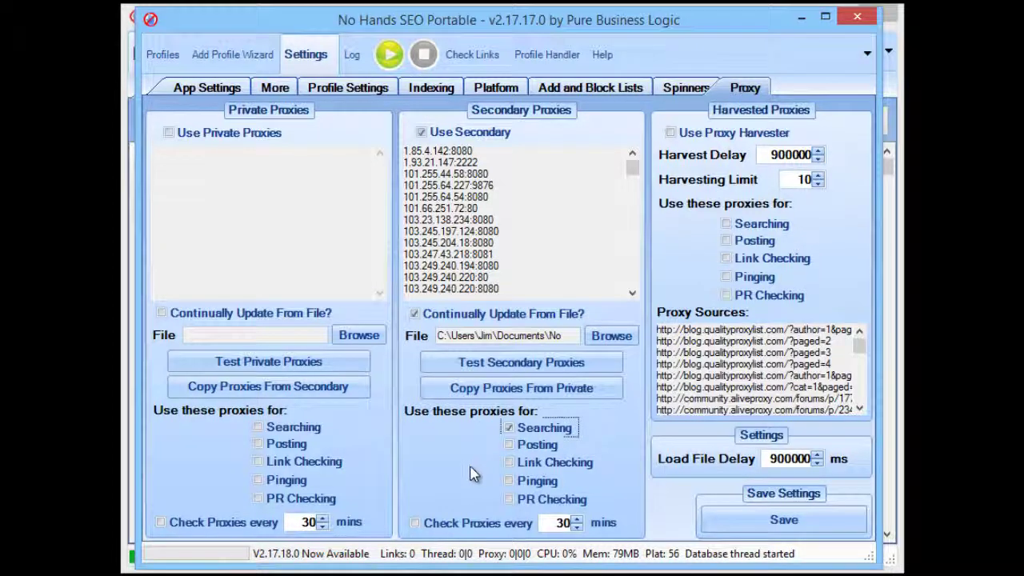
Step: Add Posting and PR Checking as secondary proxy uses and save the proxy settings
left_click(509, 446)
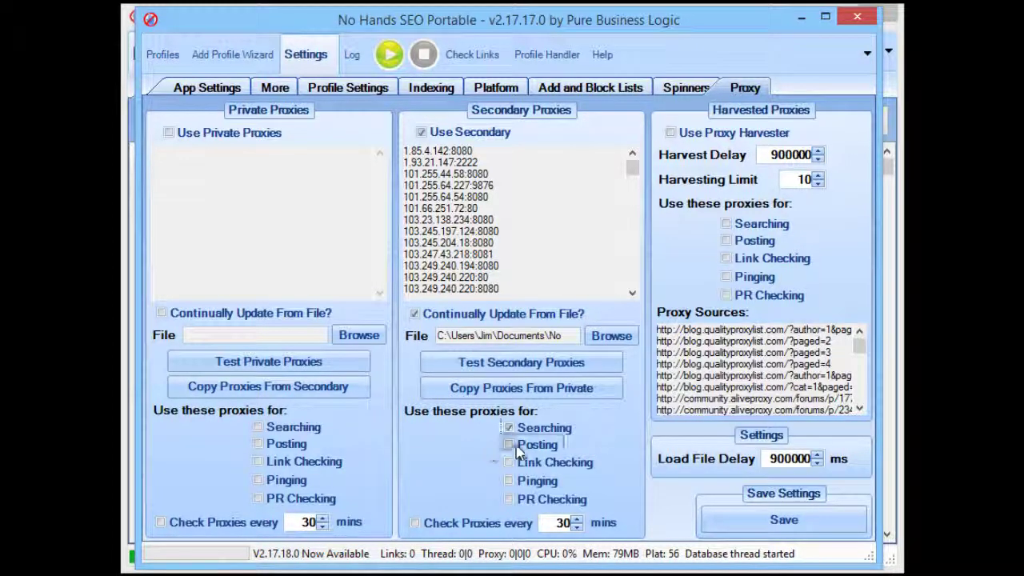
left_click(510, 499)
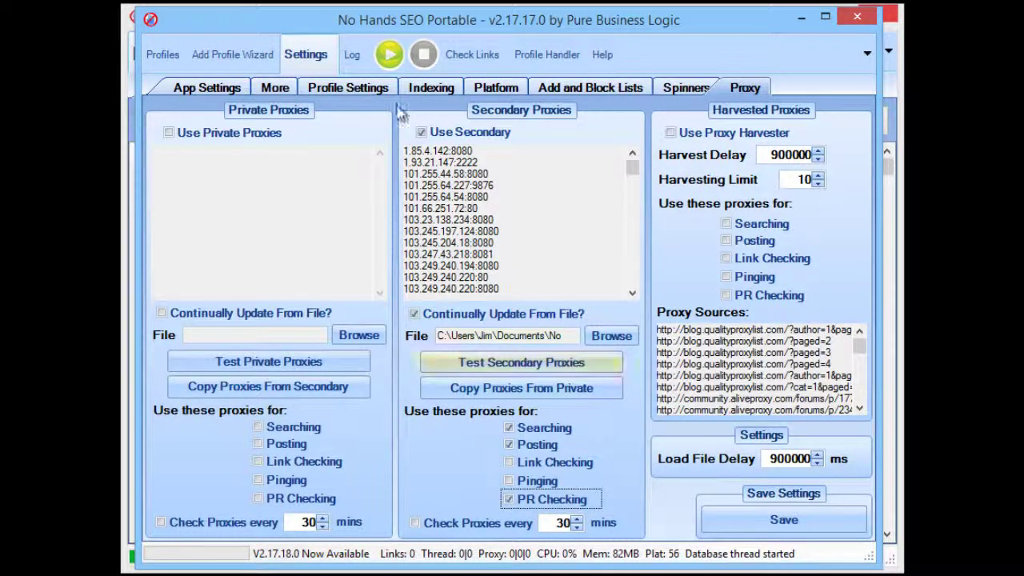
left_click(769, 519)
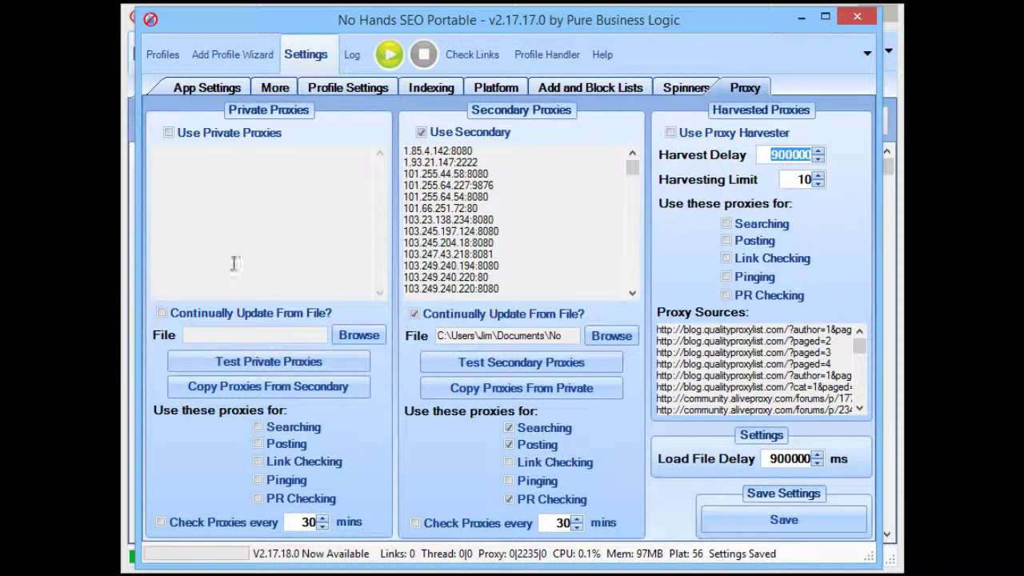
mouse_move(291, 227)
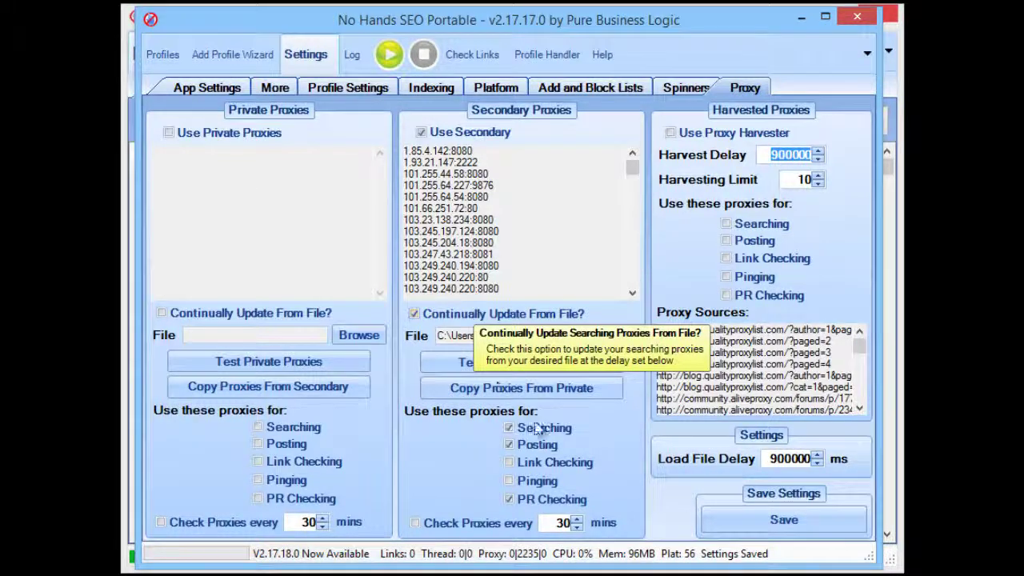
left_click(164, 54)
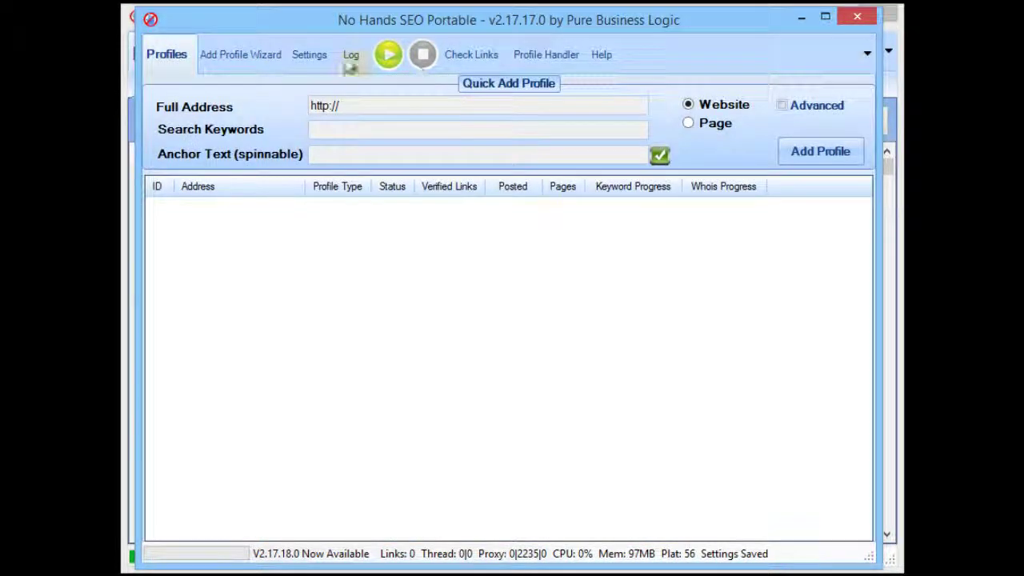
left_click(317, 65)
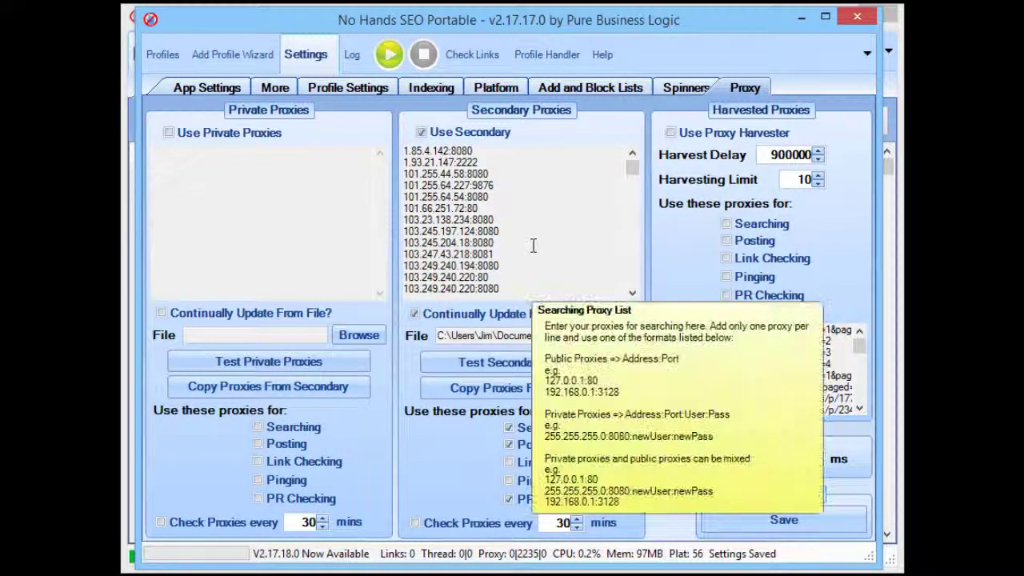